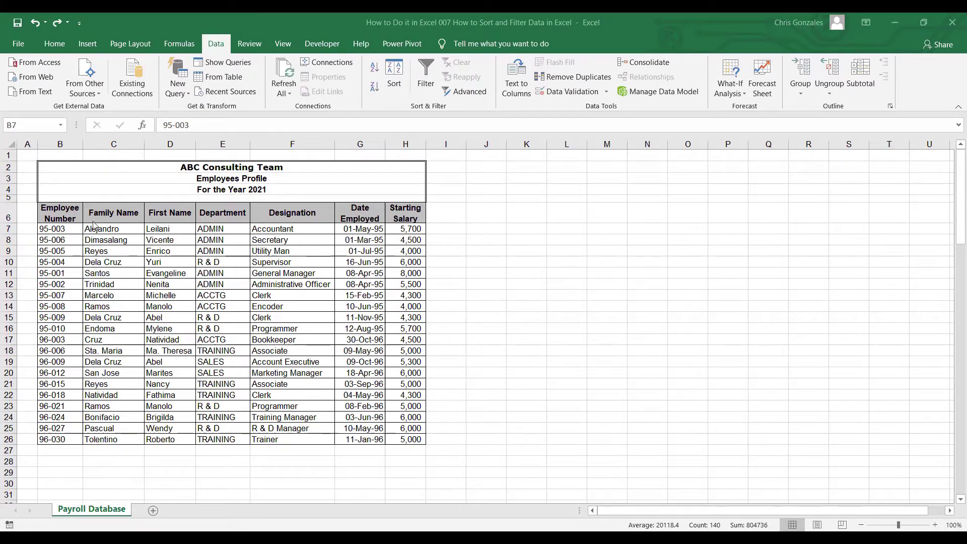
Sort the employee table B6:H26 by Family Name, A to Z
key(ctrl+shift+End)
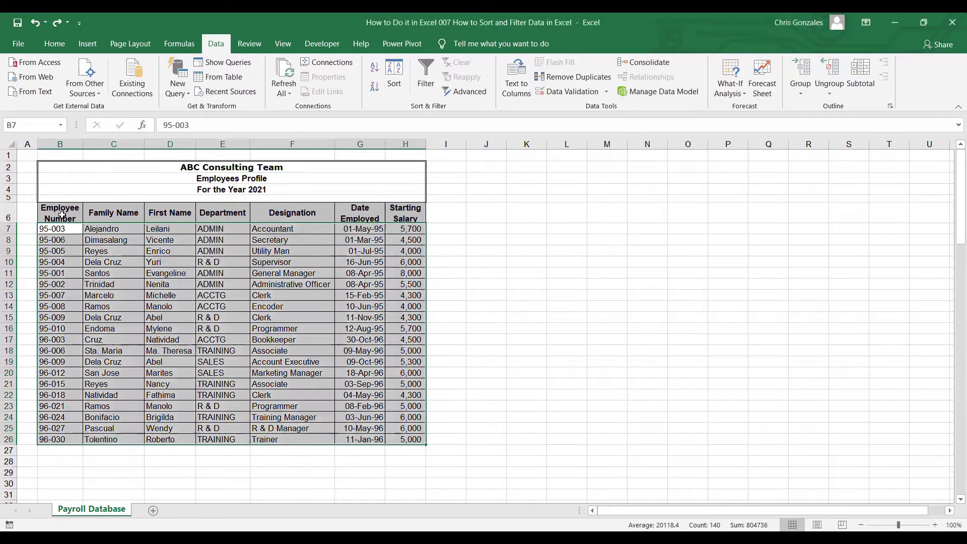
drag(61, 215, 415, 431)
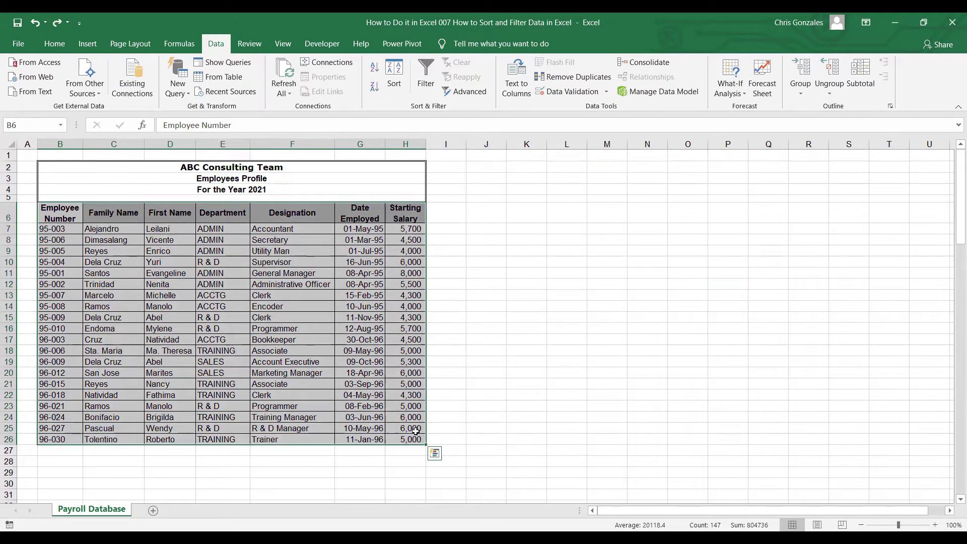
key(Return)
click(388, 84)
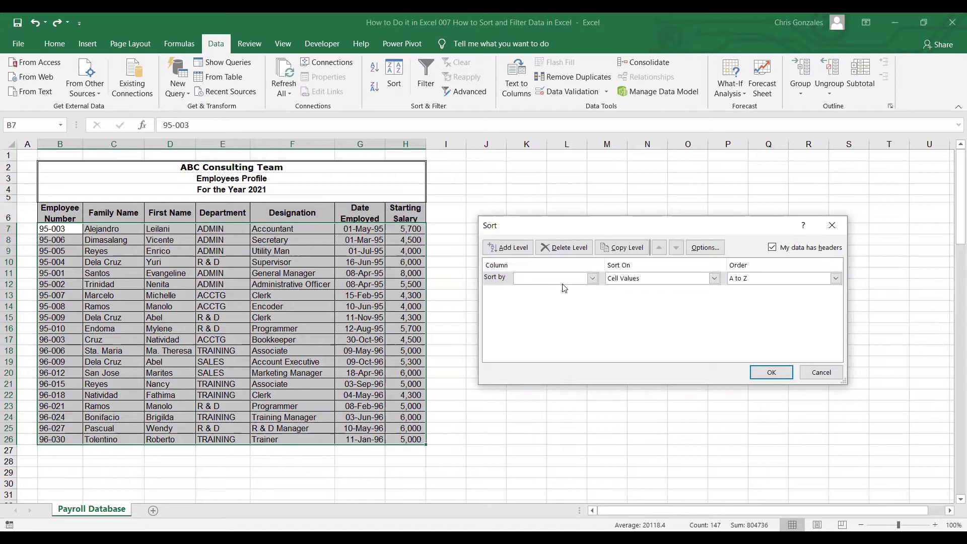
click(592, 279)
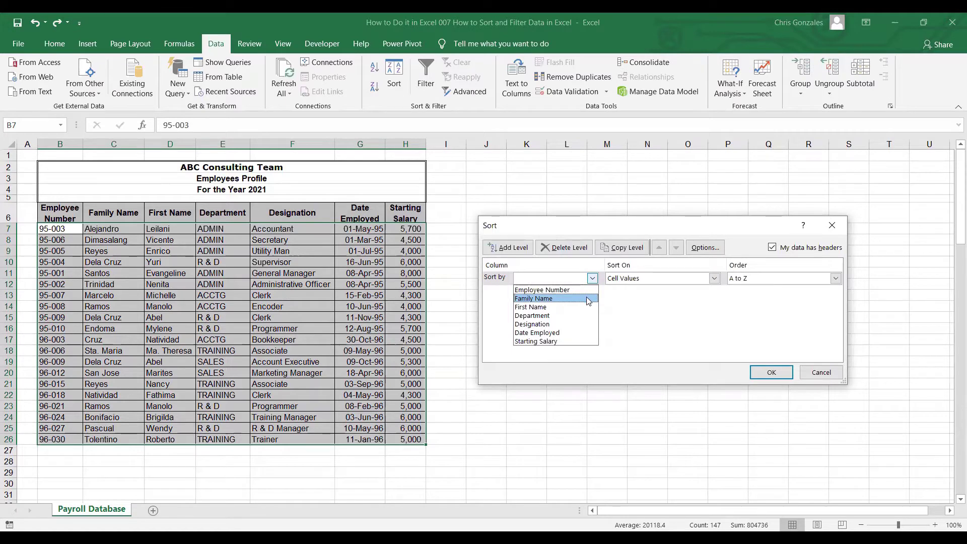
click(589, 299)
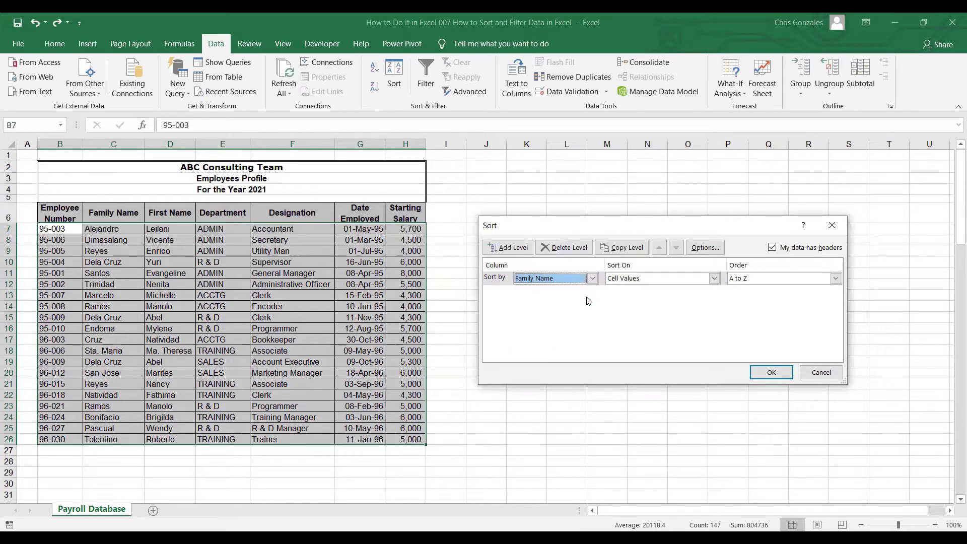
click(772, 373)
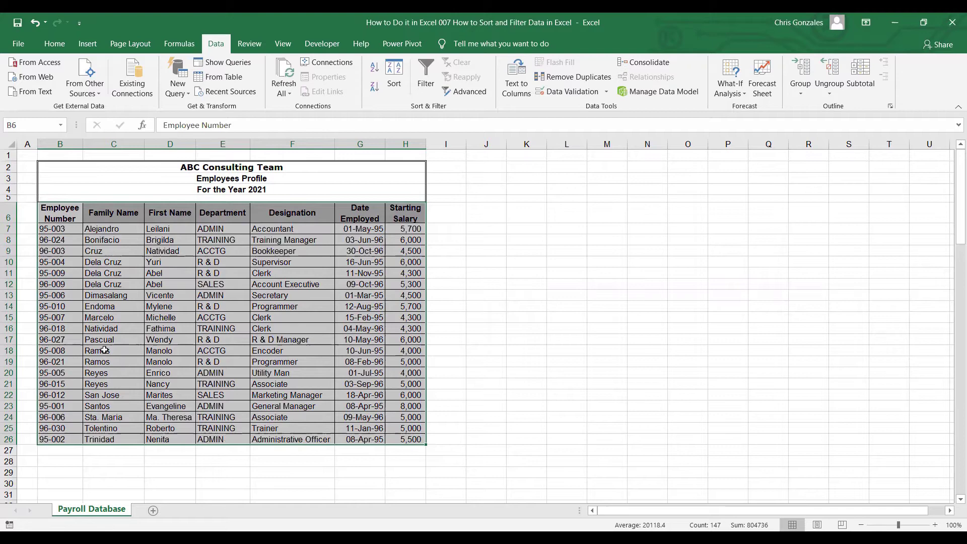
Re-sort the table by Department A to Z, grouping ACCTG, ADMIN, R & D, SALES, TRAINING
click(61, 219)
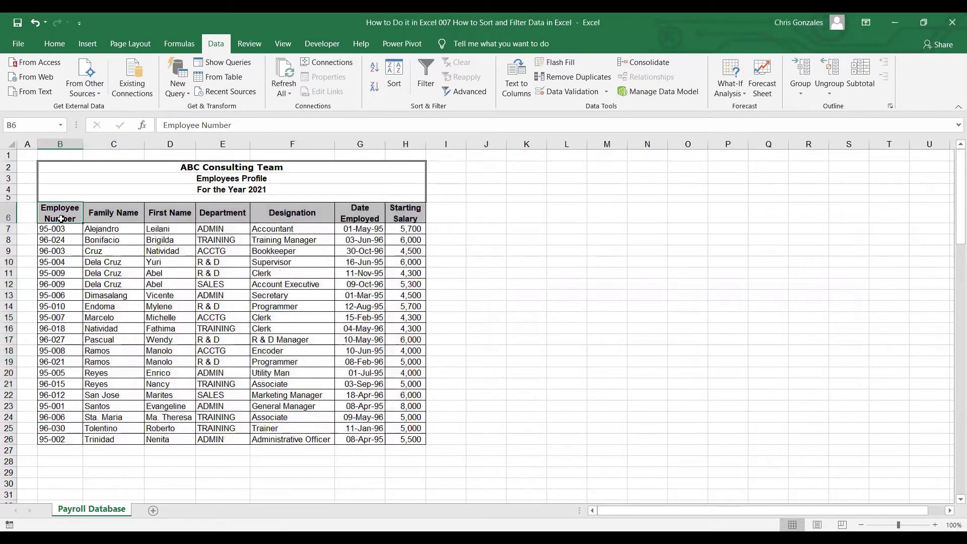
click(220, 215)
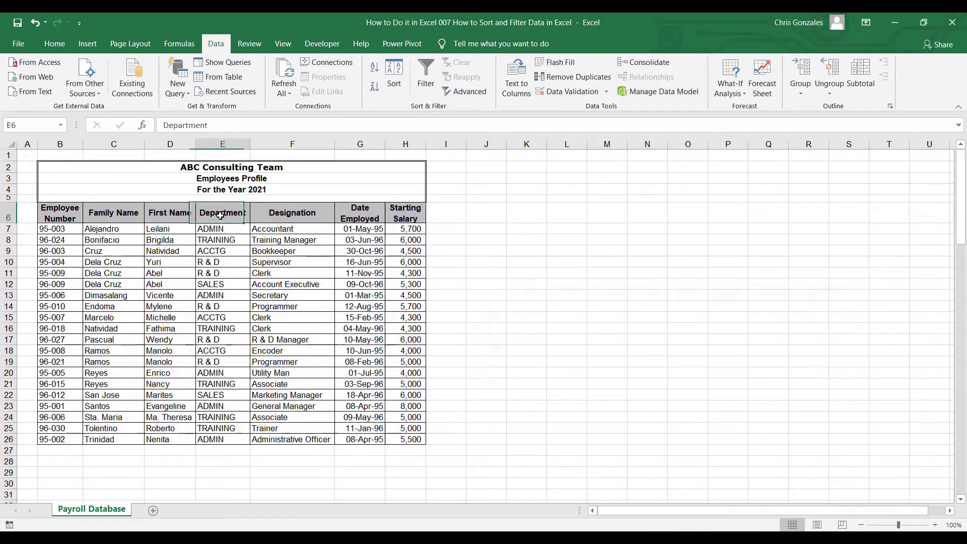
drag(221, 215, 226, 434)
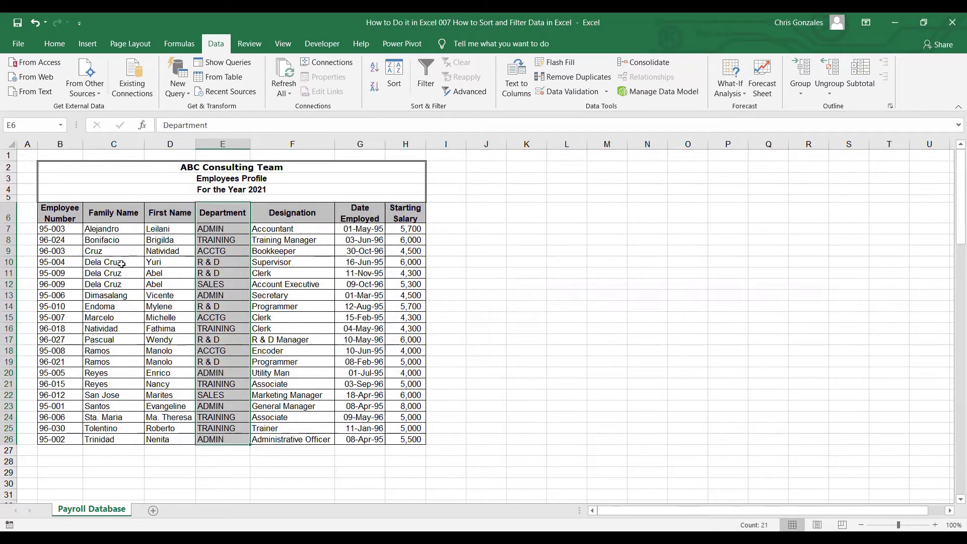
drag(53, 216, 396, 433)
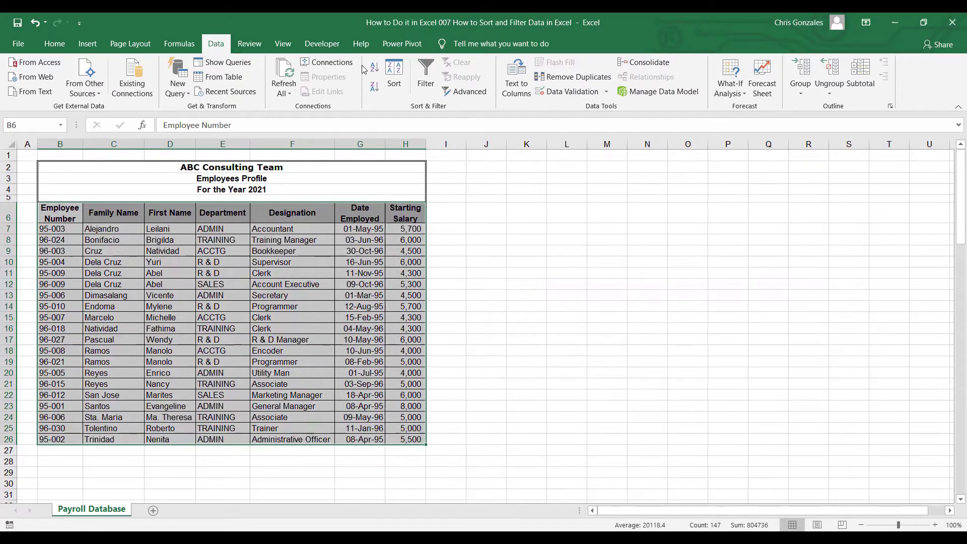
click(394, 81)
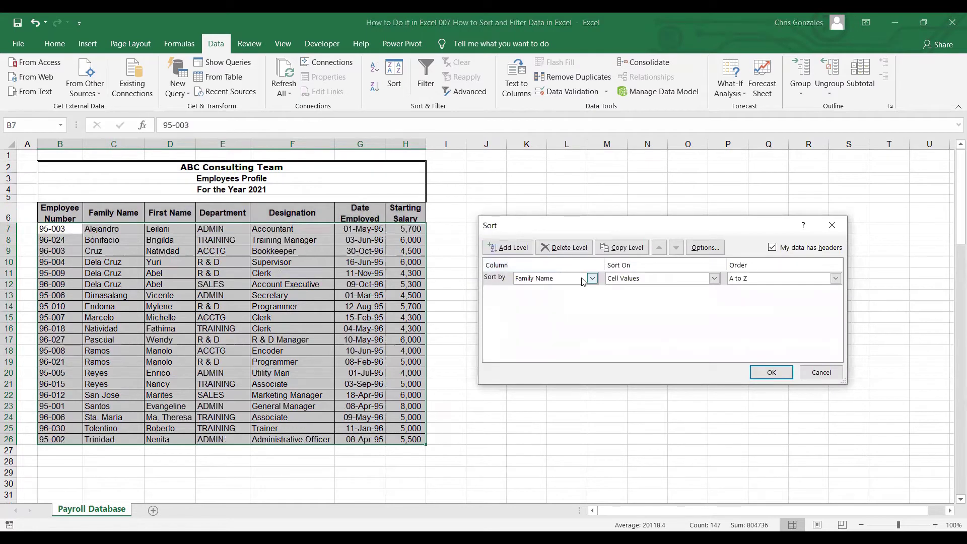
click(592, 278)
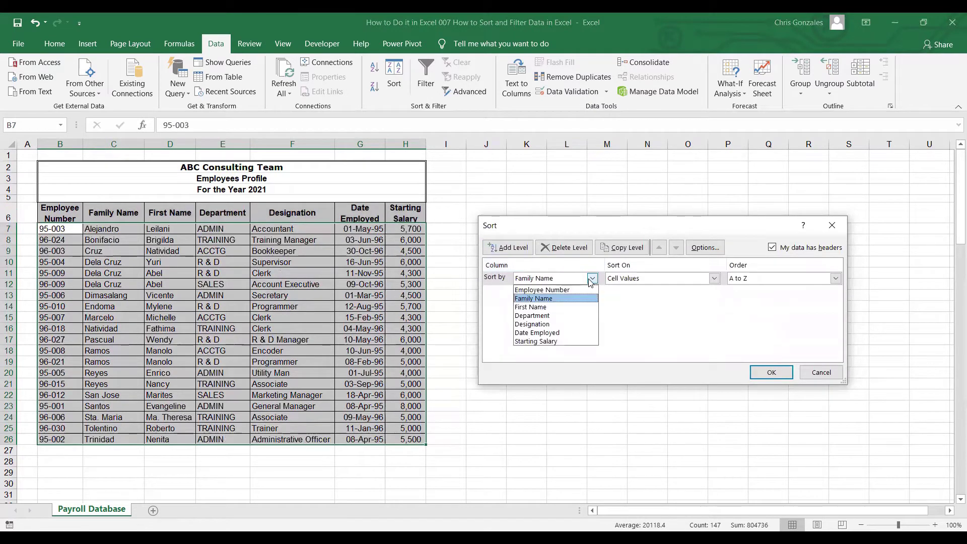
click(575, 314)
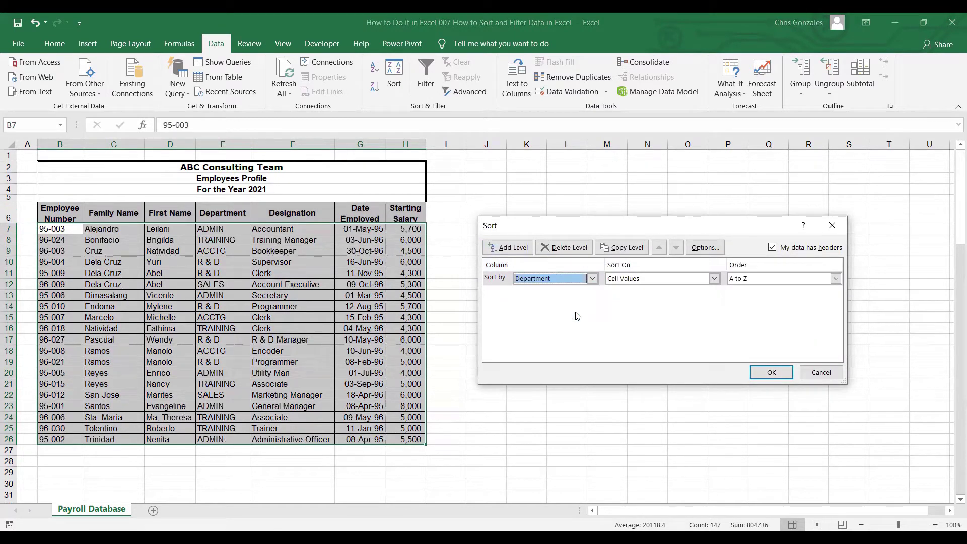
click(765, 372)
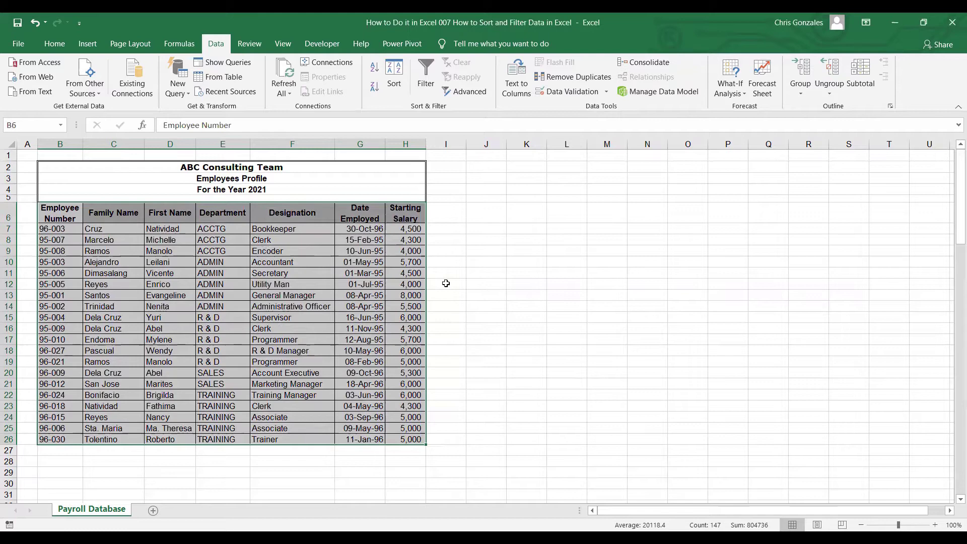
click(386, 296)
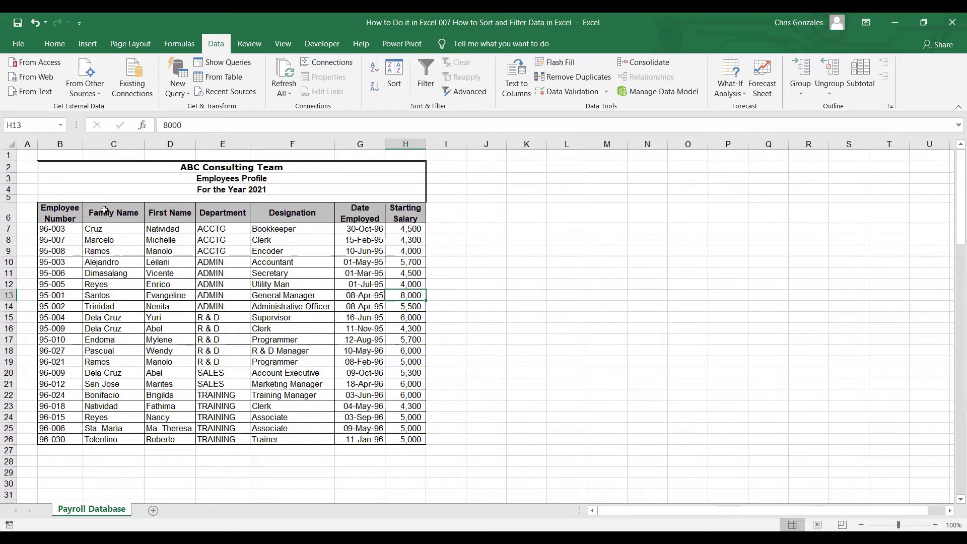
Add a second sort level: Starting Salary, Largest to Smallest, after Department
drag(65, 214, 399, 435)
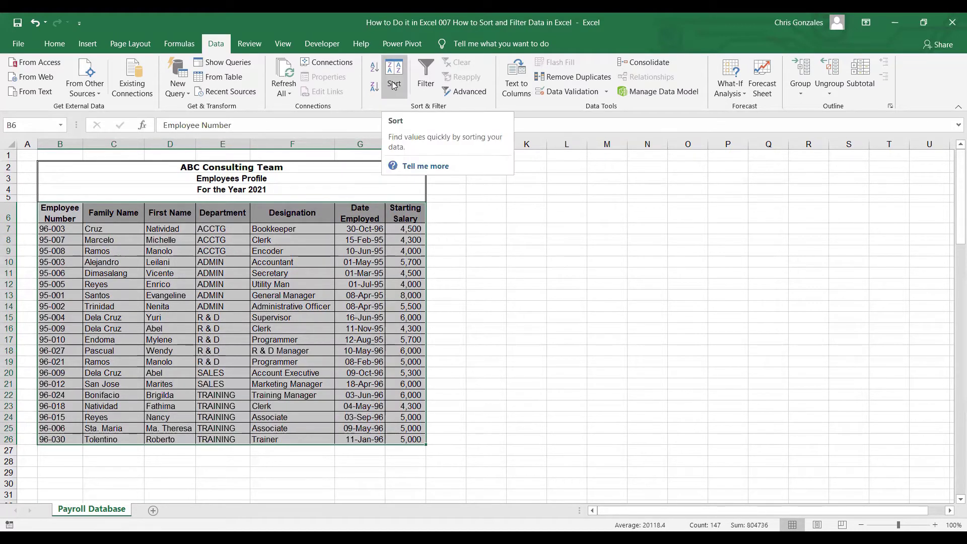
click(394, 86)
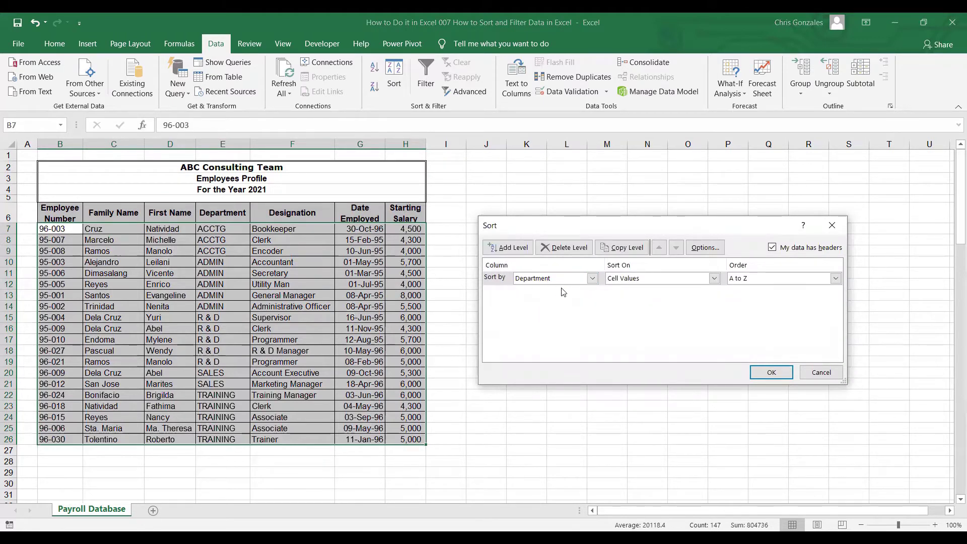
click(509, 249)
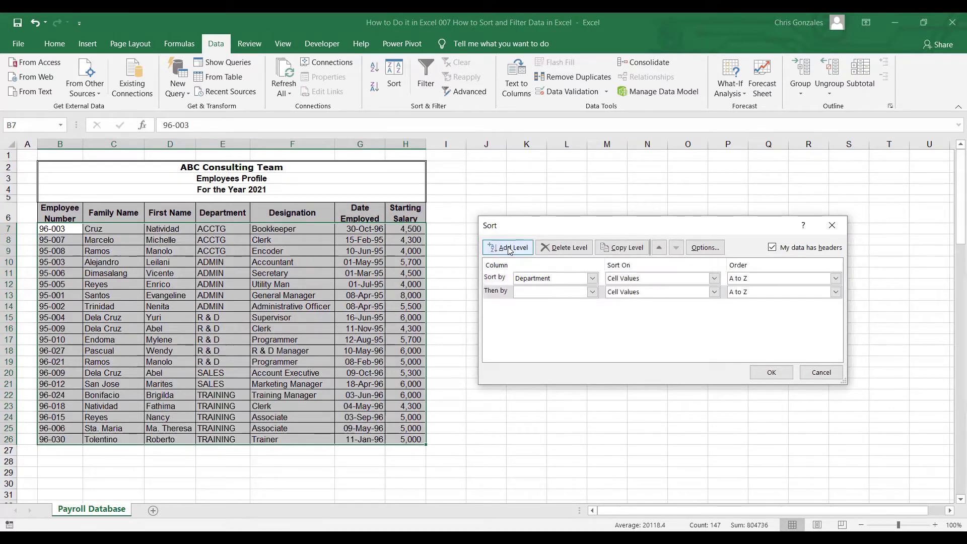
click(592, 292)
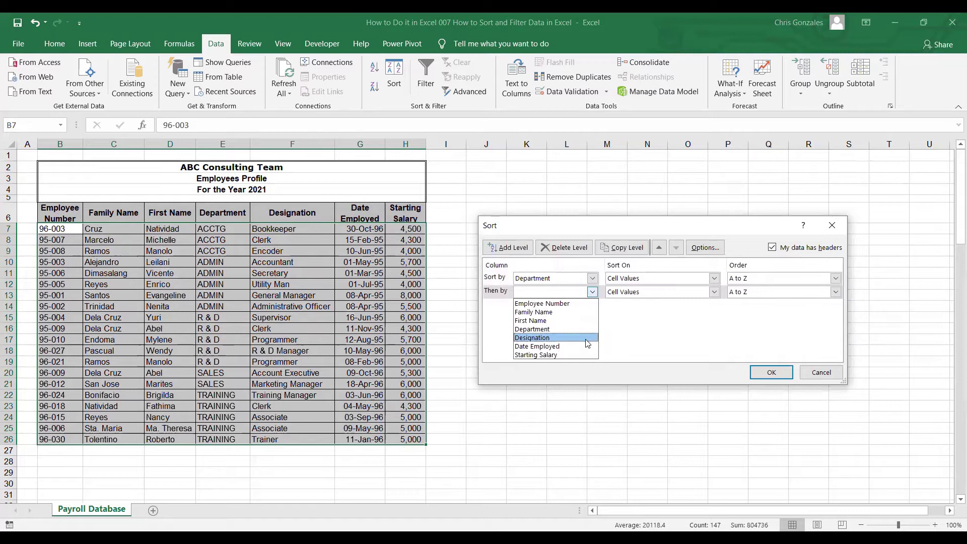
click(584, 355)
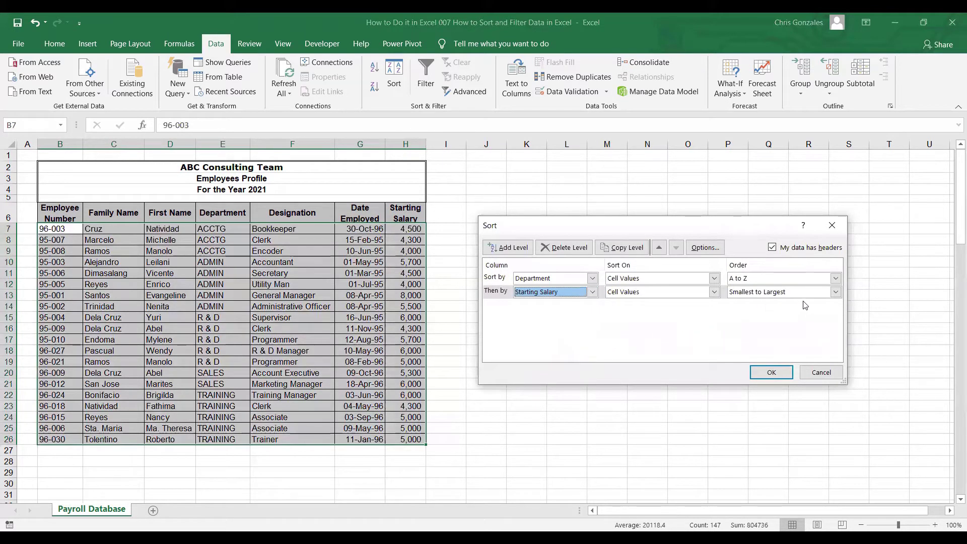
click(835, 292)
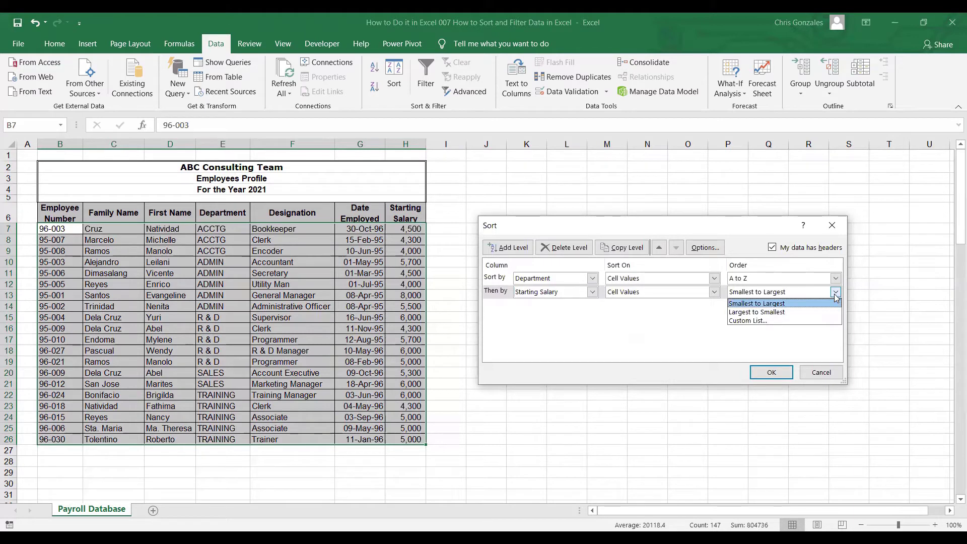
click(817, 313)
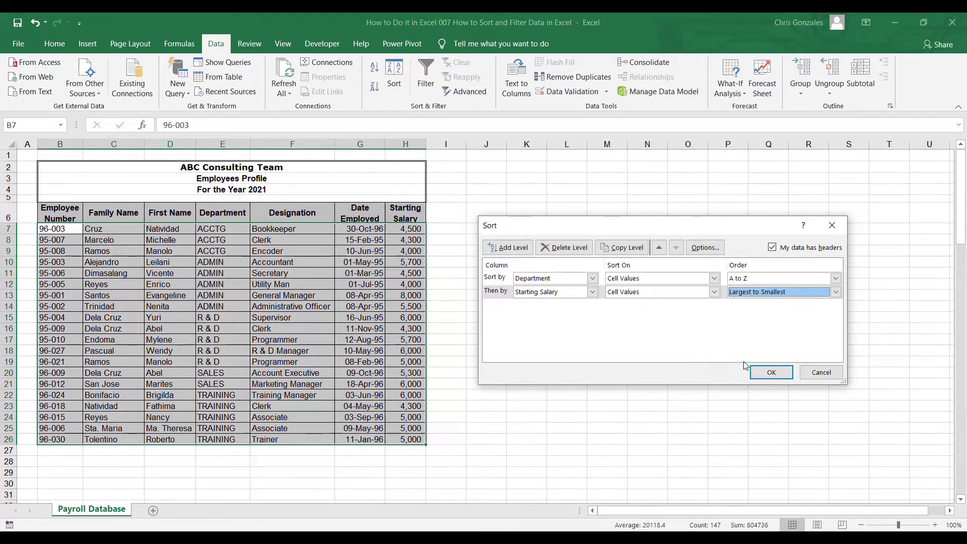
click(768, 373)
click(446, 307)
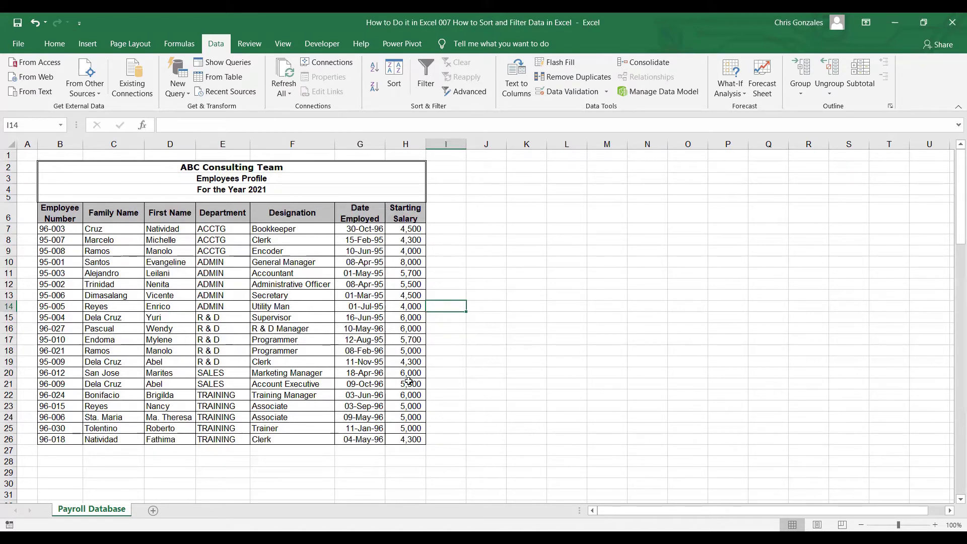
Select the header row B6:H6 and turn on AutoFilter dropdowns for every column
click(61, 212)
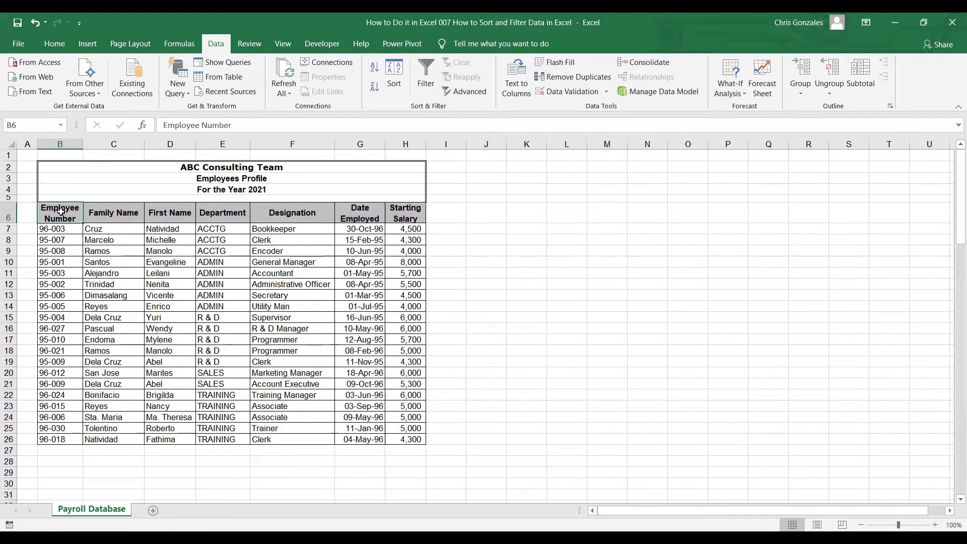
key(Right)
key(Right)
key(Right)
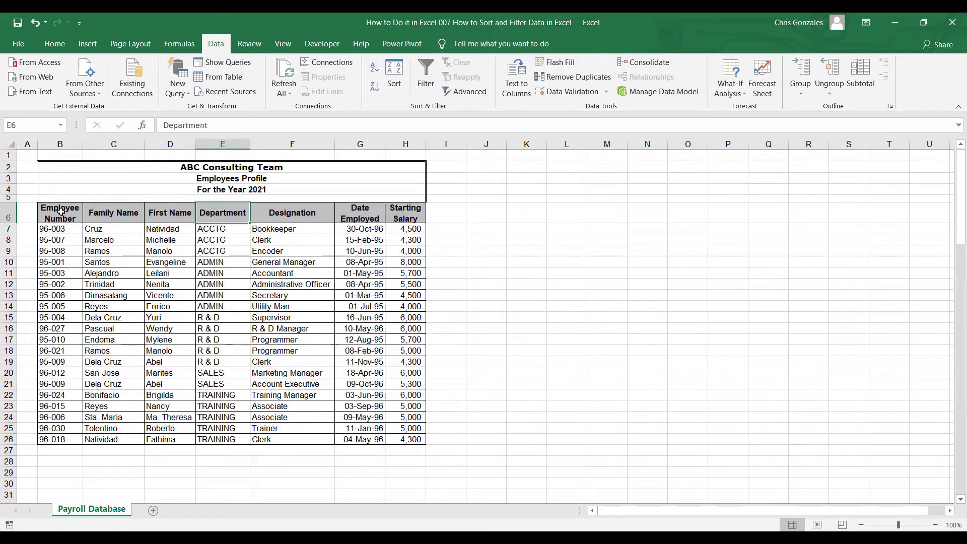
key(Down)
key(Up)
key(Left)
key(Left)
key(Left)
key(Right)
key(Right)
key(Right)
key(Down)
key(Down)
key(Down)
key(Up)
key(Up)
key(Up)
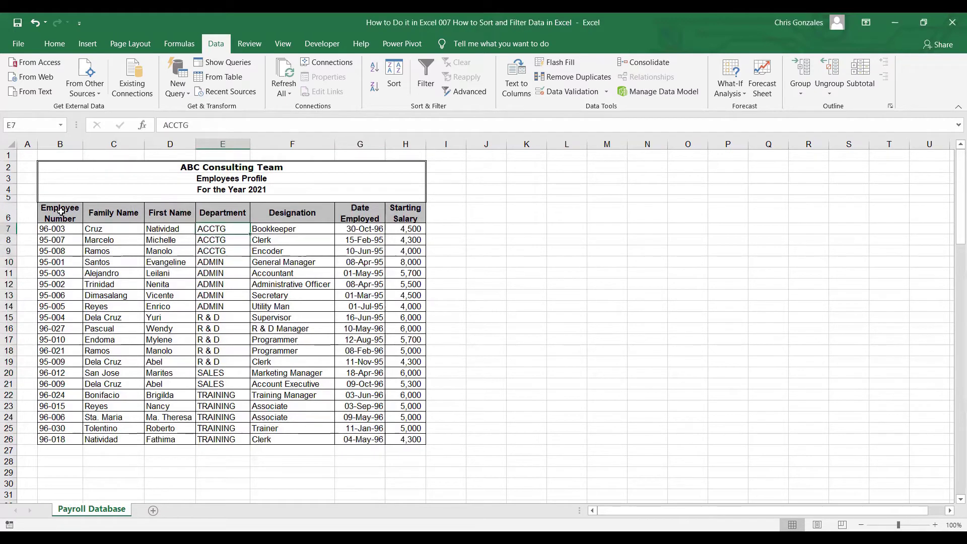
key(Left)
key(Left)
key(Left)
key(Left)
key(Right)
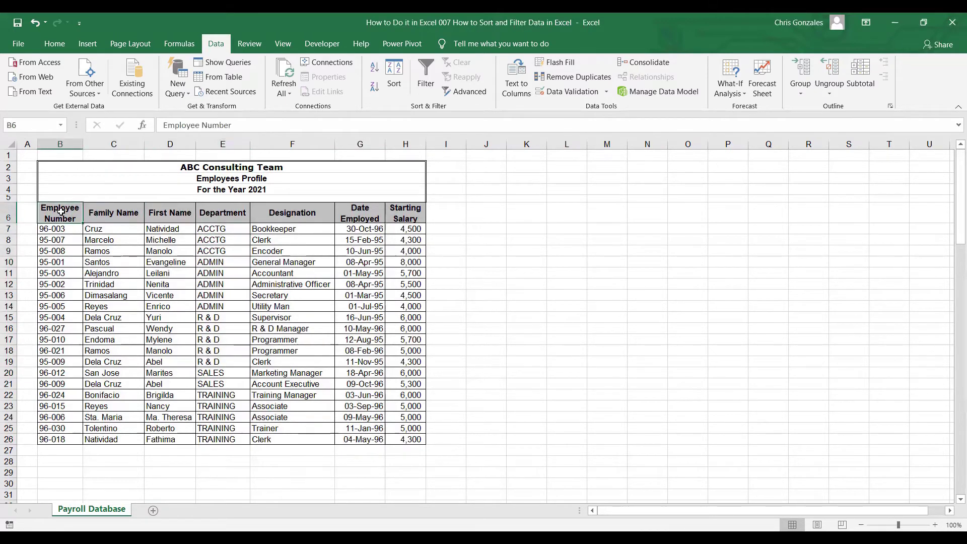
key(shift+Right)
key(shift+Right)
key(shift+Right)
key(shift+Right)
key(shift+Right)
key(shift+Right)
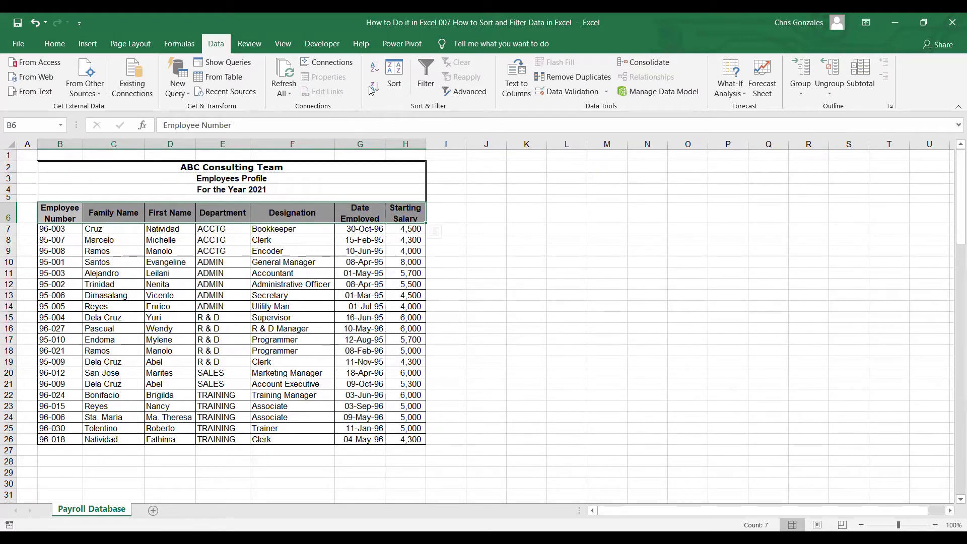
click(426, 84)
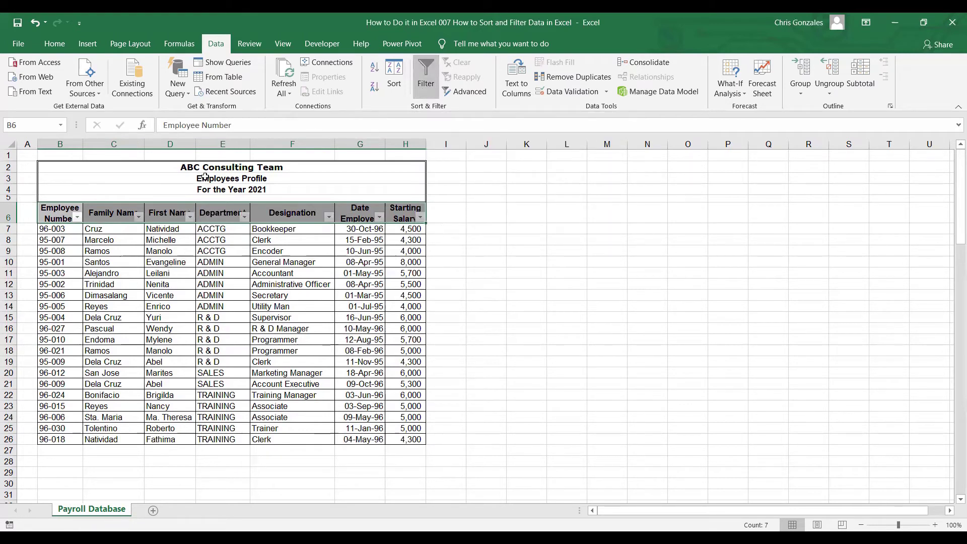
click(78, 219)
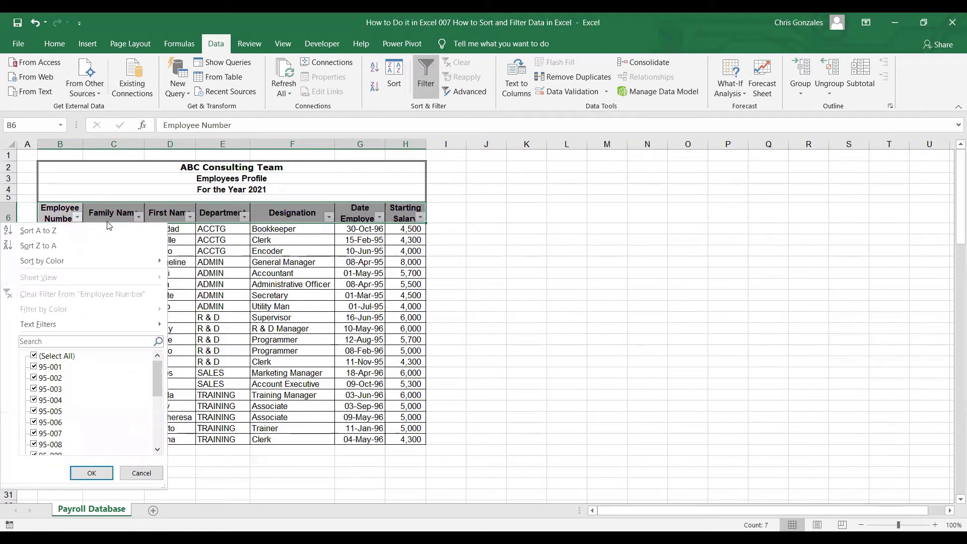
click(139, 218)
click(190, 218)
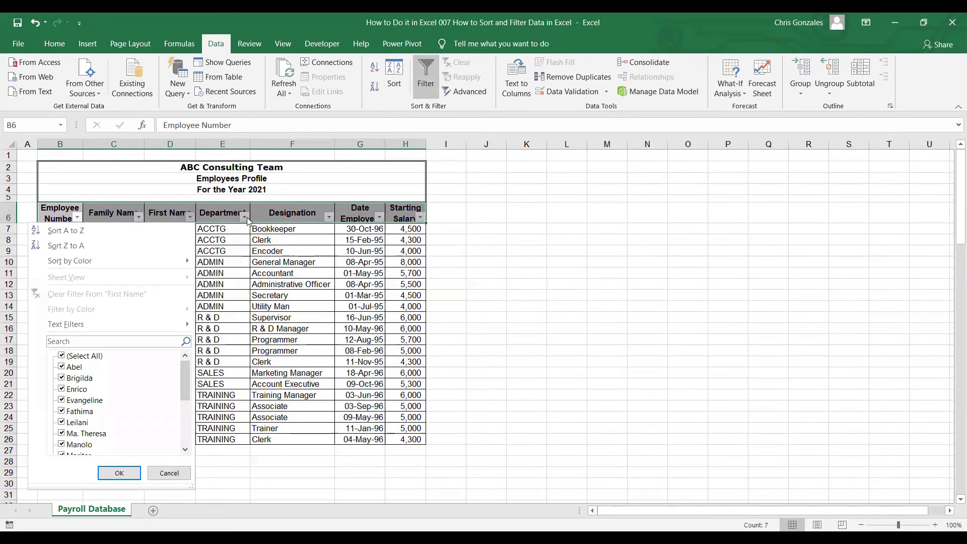
click(245, 218)
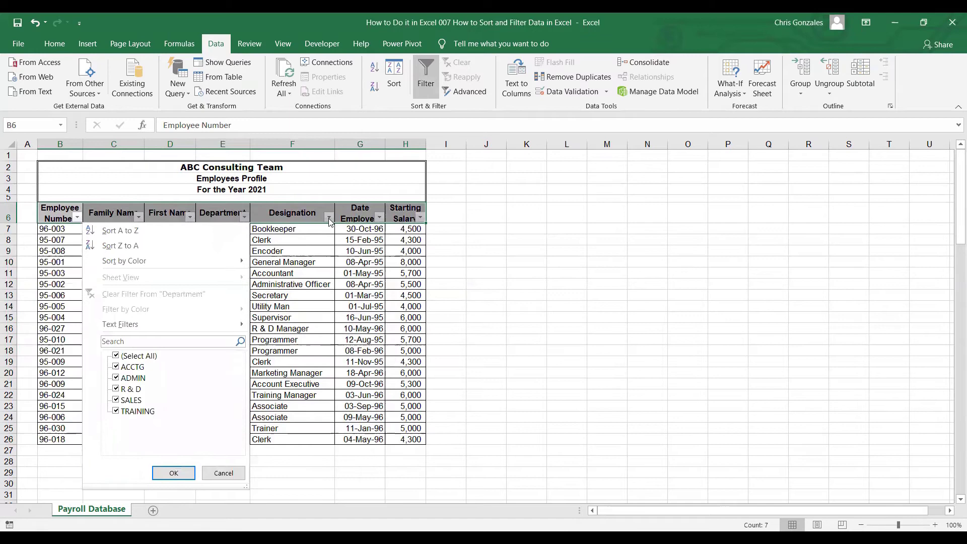
click(329, 218)
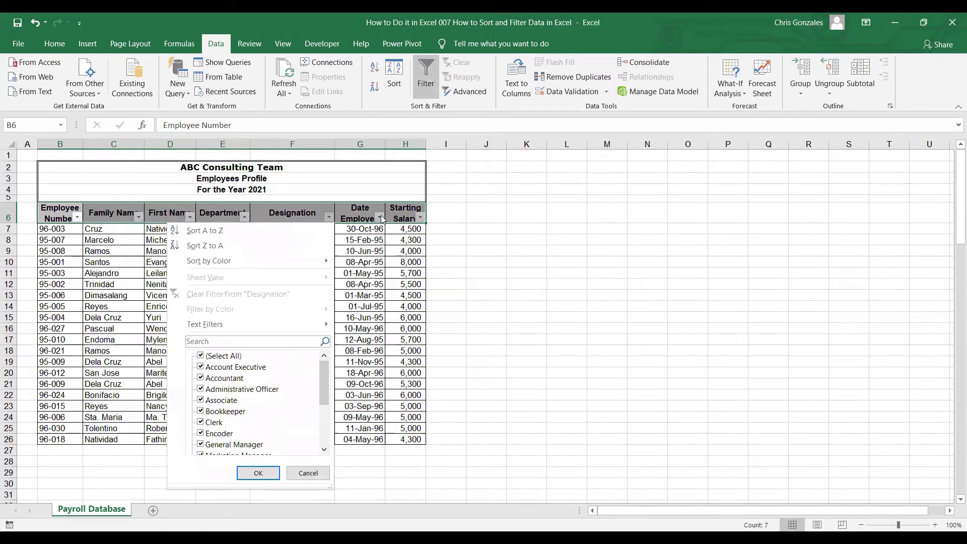
click(381, 218)
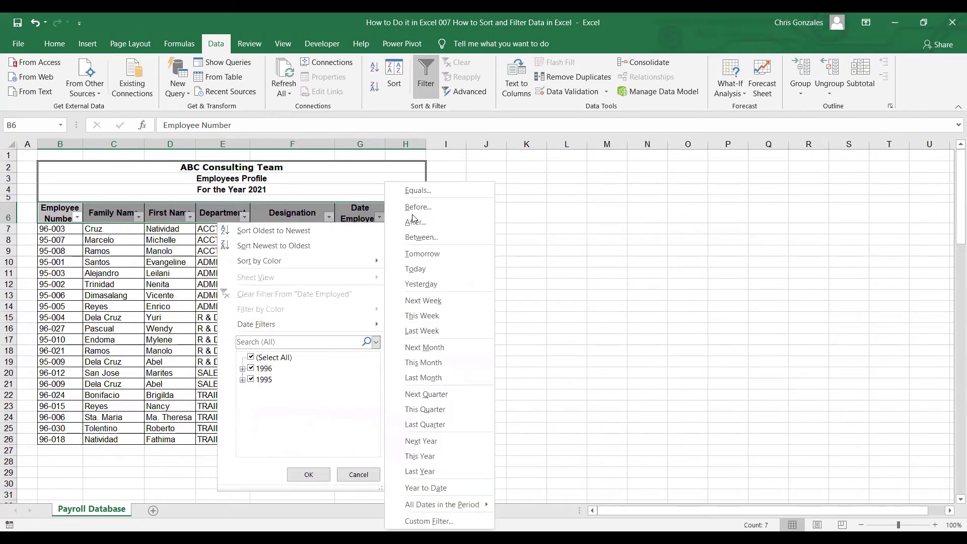
click(420, 218)
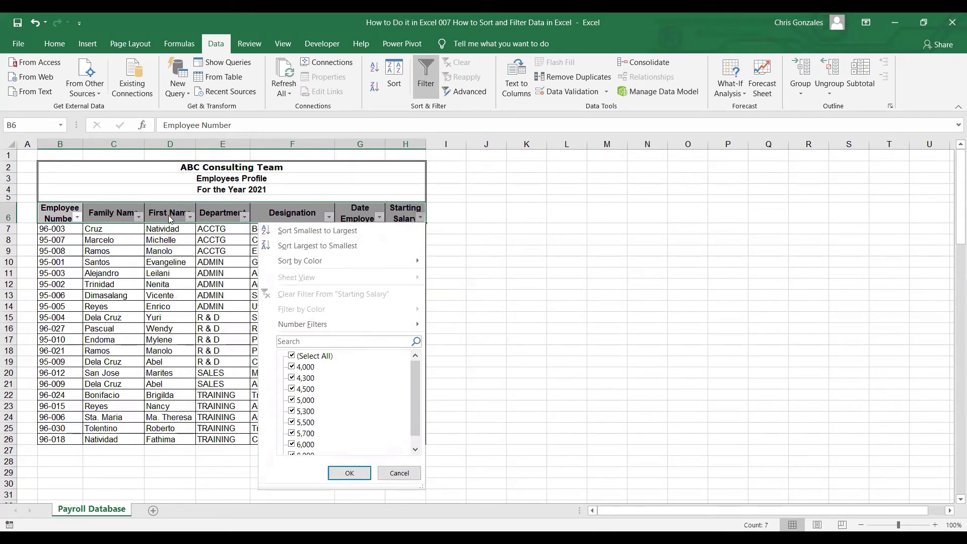
click(139, 218)
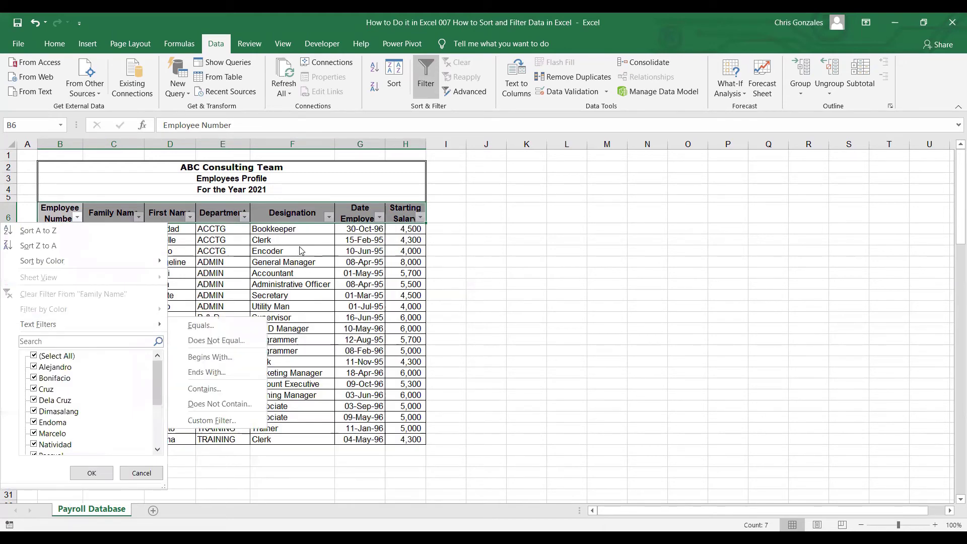
click(299, 245)
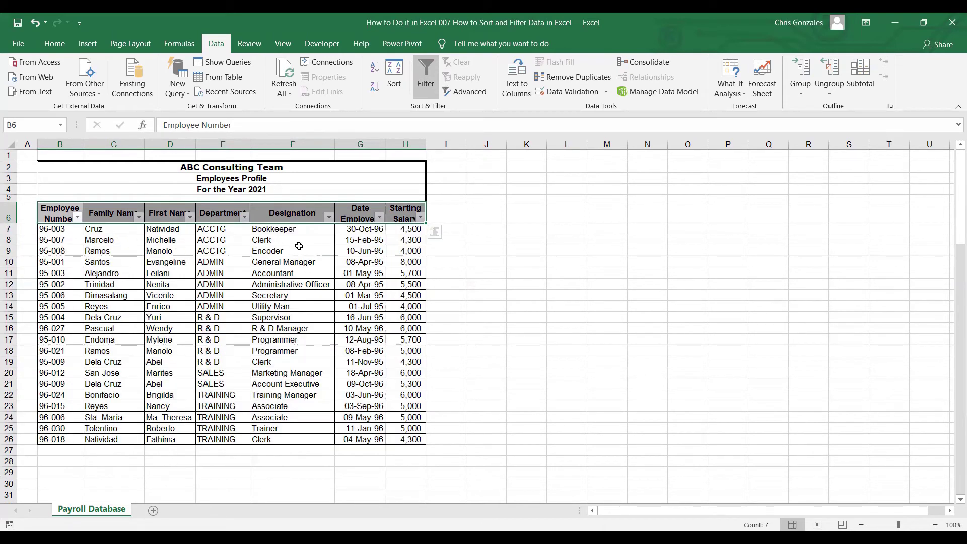
click(236, 215)
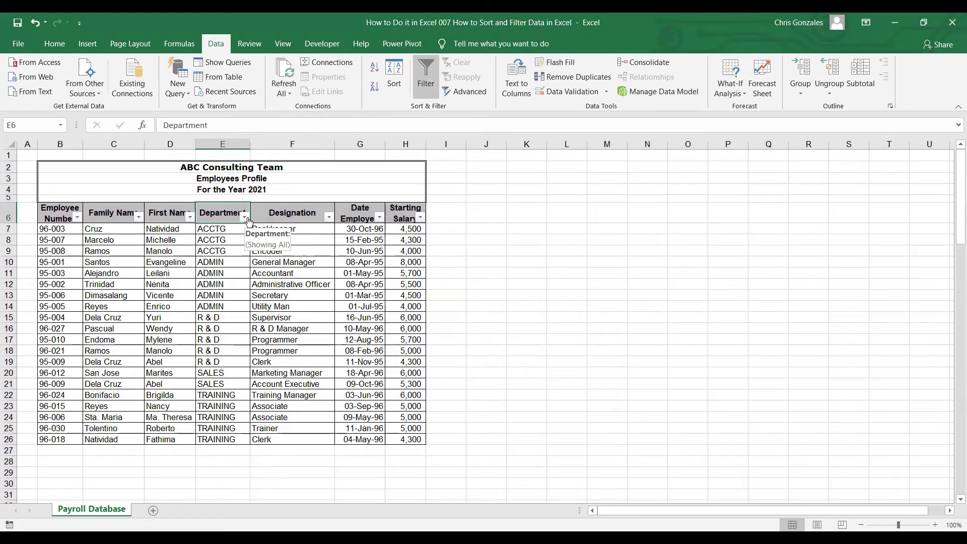
Filter the Department column to ADMIN only, showing 5 of 20 records
click(246, 217)
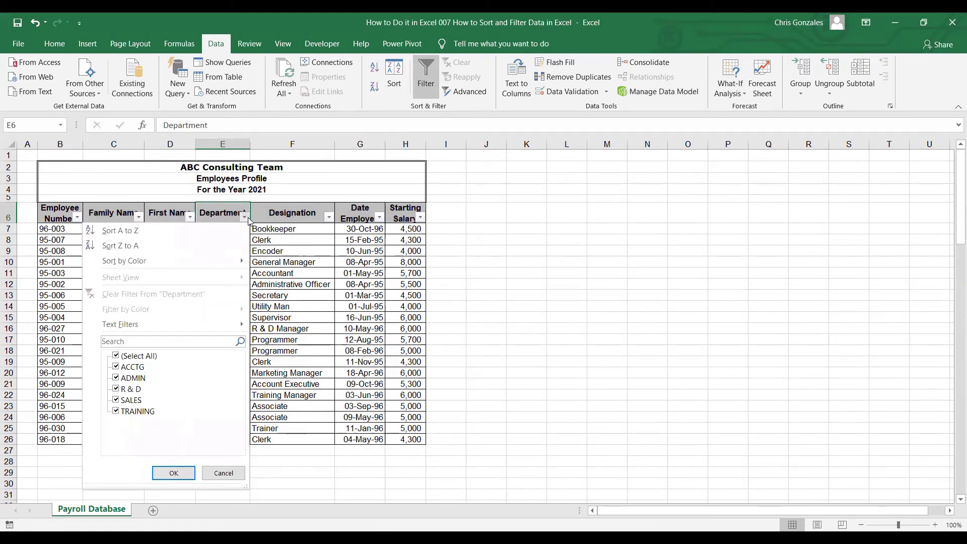
click(116, 356)
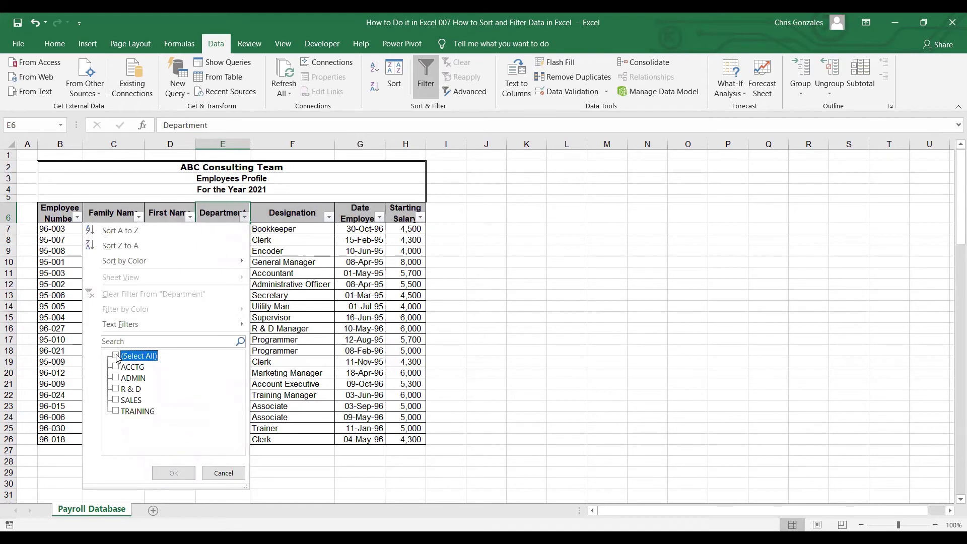
click(120, 379)
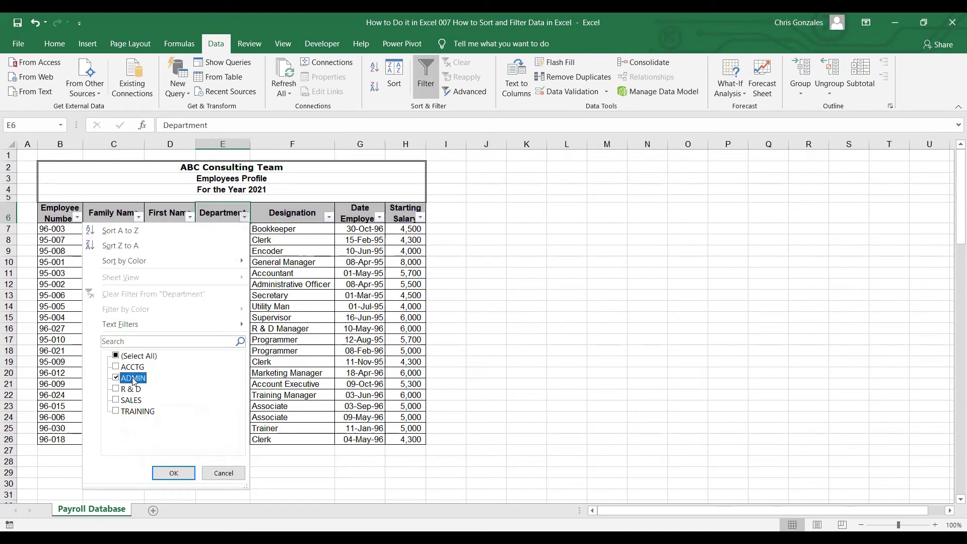
click(171, 474)
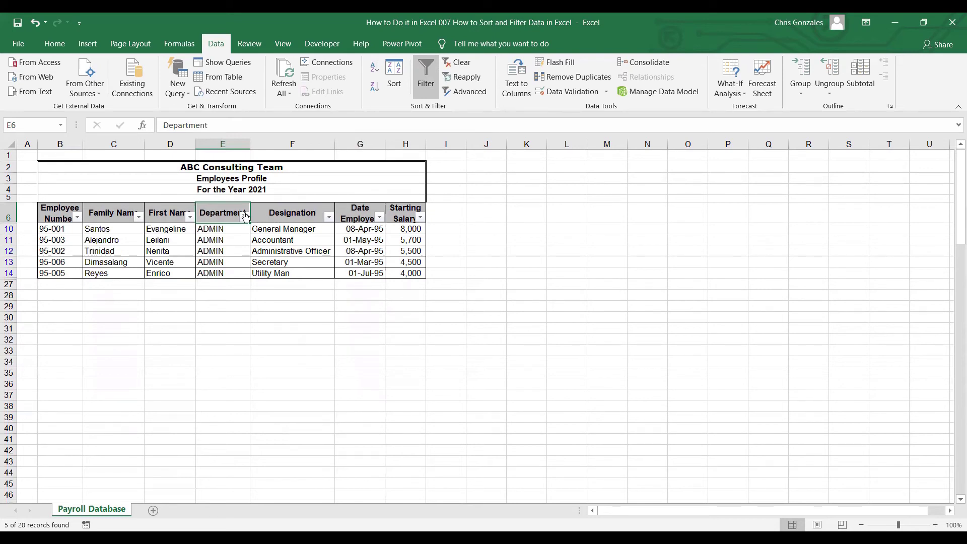
mouse_move(246, 220)
Filter Designation to Accountant only, then select the remaining row 11's cells
click(329, 217)
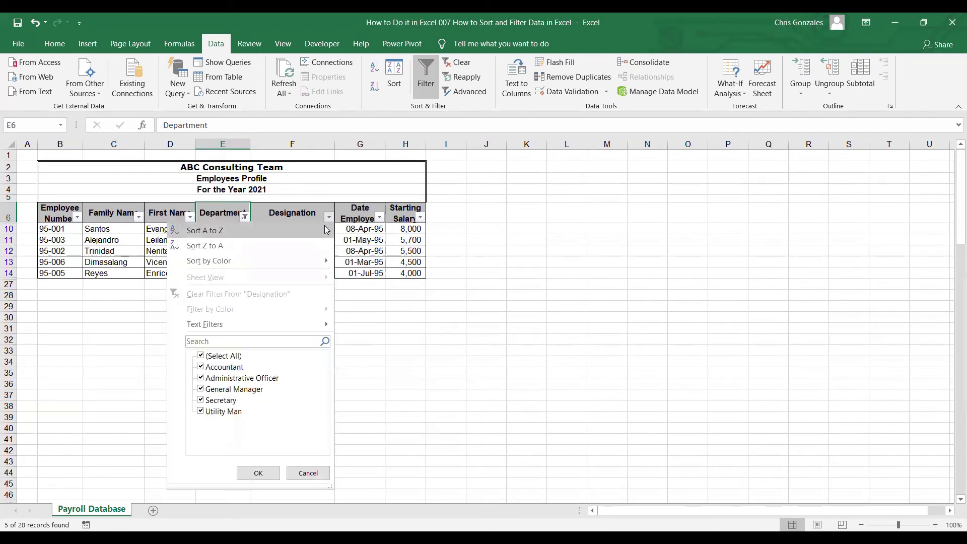
click(201, 356)
click(201, 368)
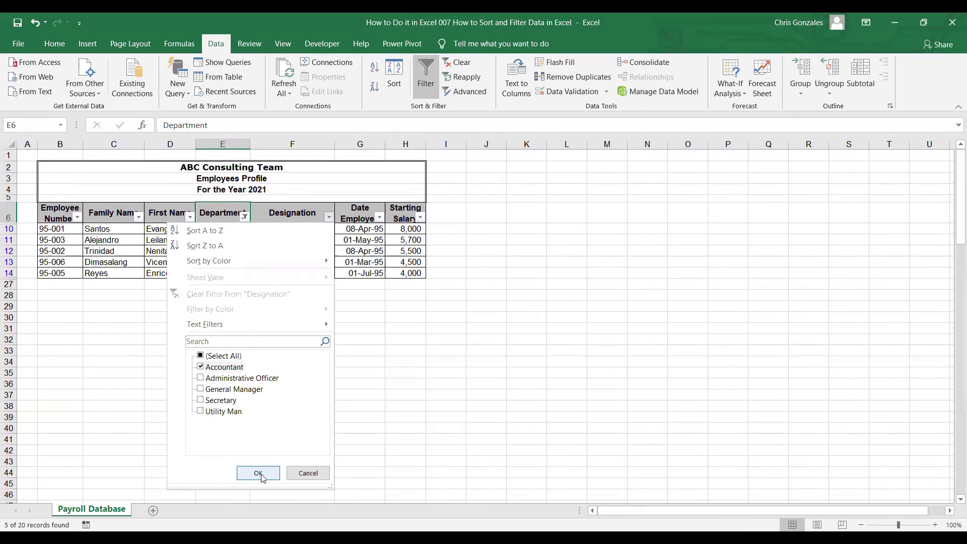
click(263, 476)
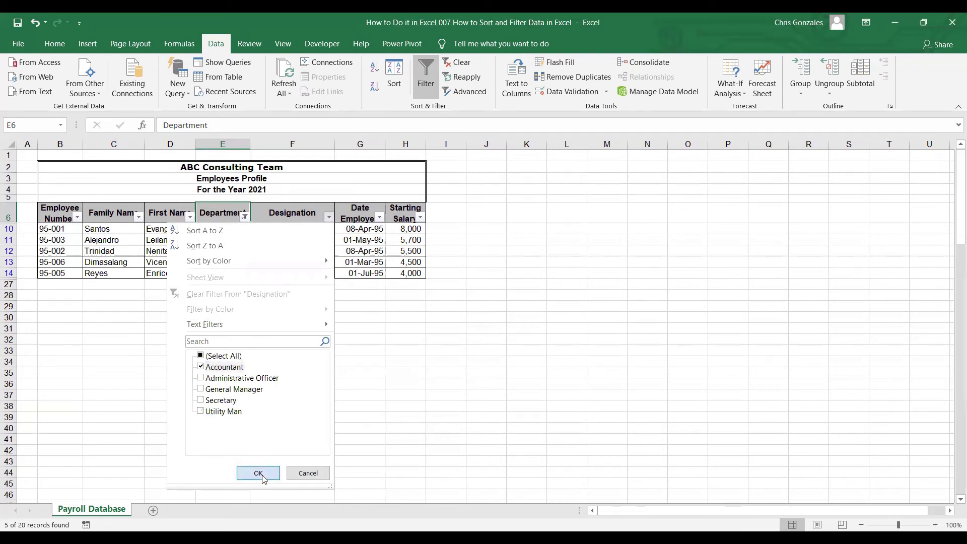
click(223, 228)
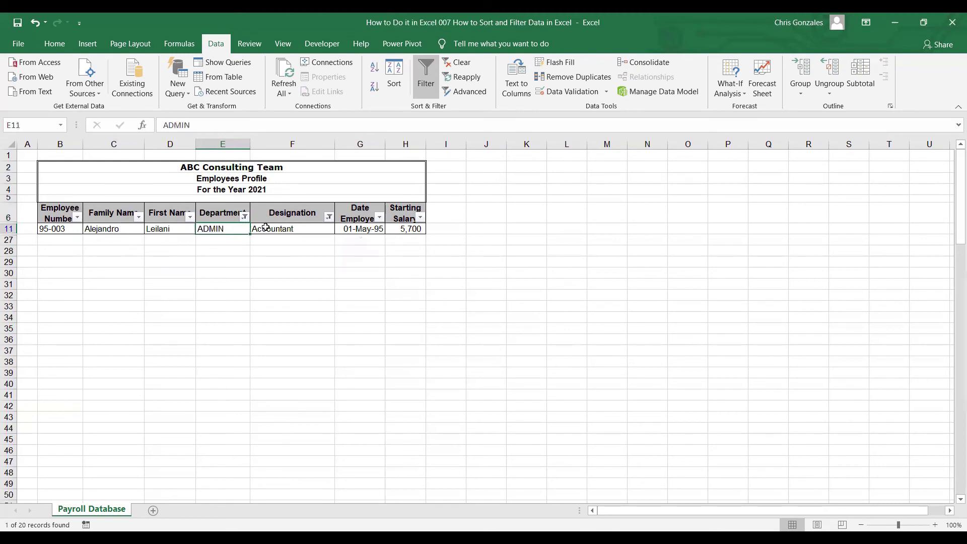
click(290, 230)
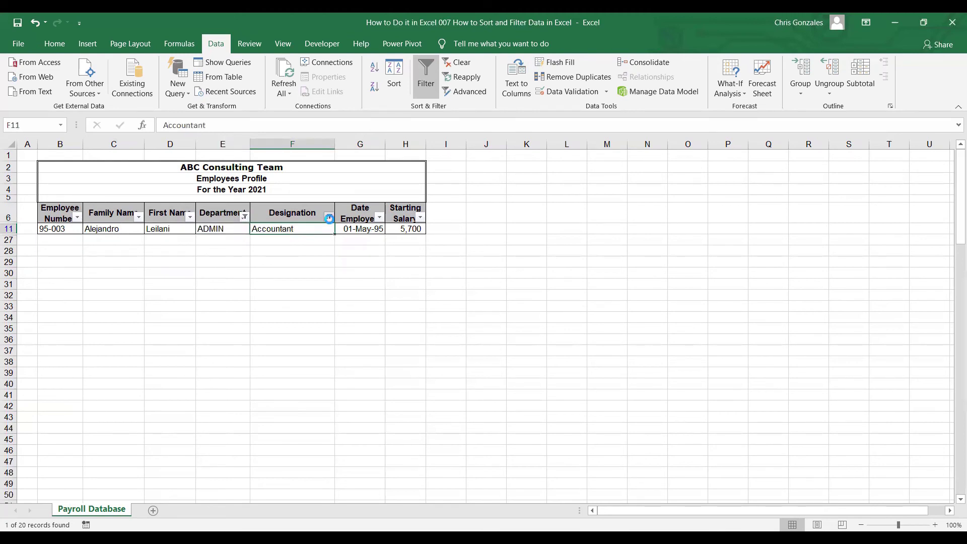
Clear the Designation and Department filters so all 20 employees show again
click(329, 217)
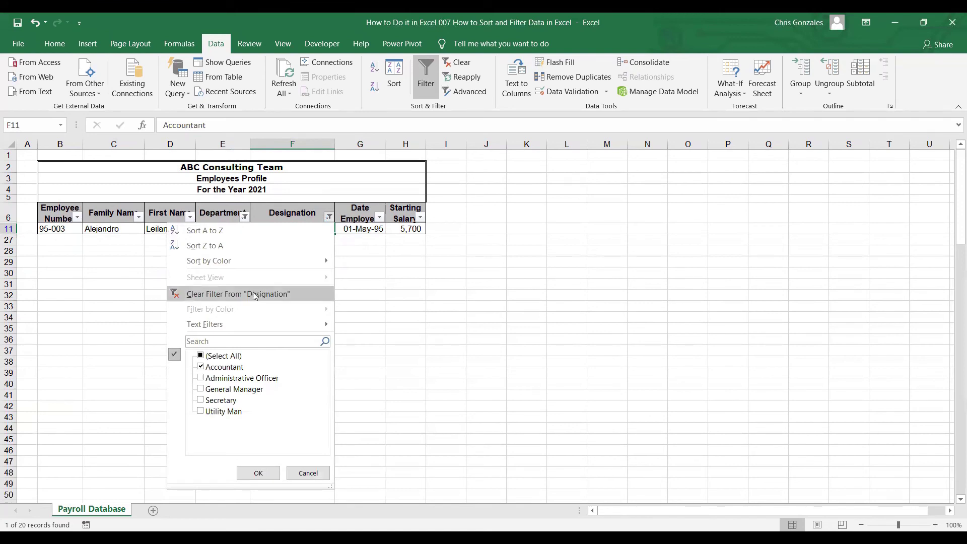
click(254, 294)
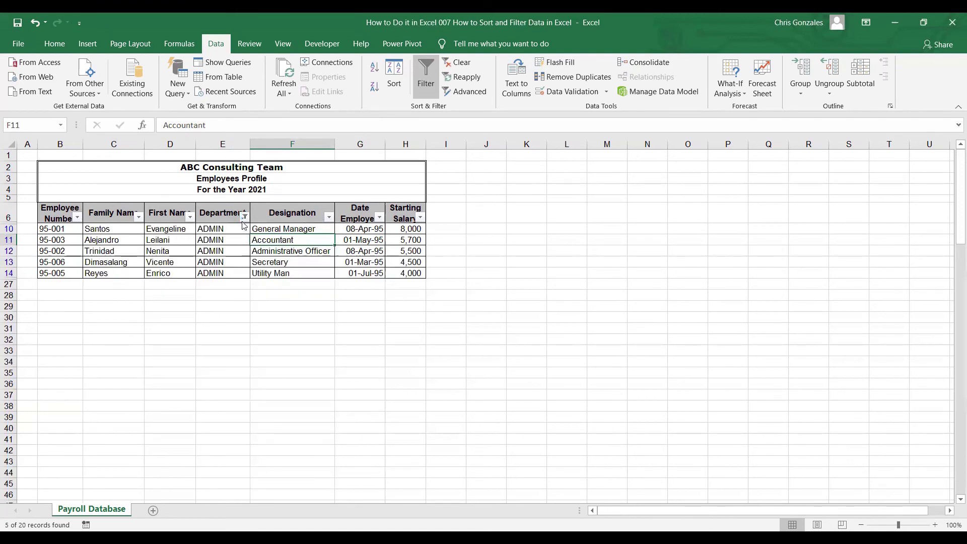
click(244, 217)
click(197, 288)
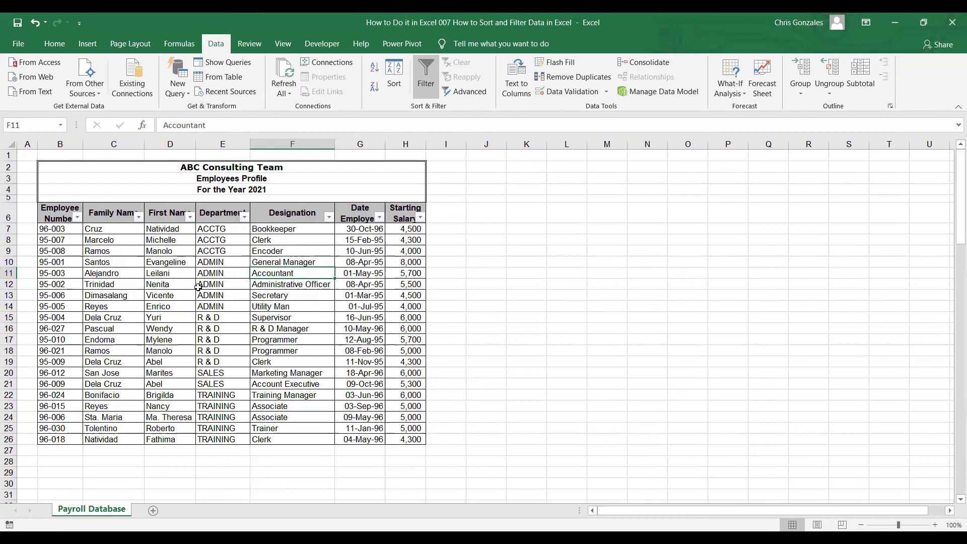
Select the header cells and toggle Data > Filter off and back on
drag(65, 219, 394, 216)
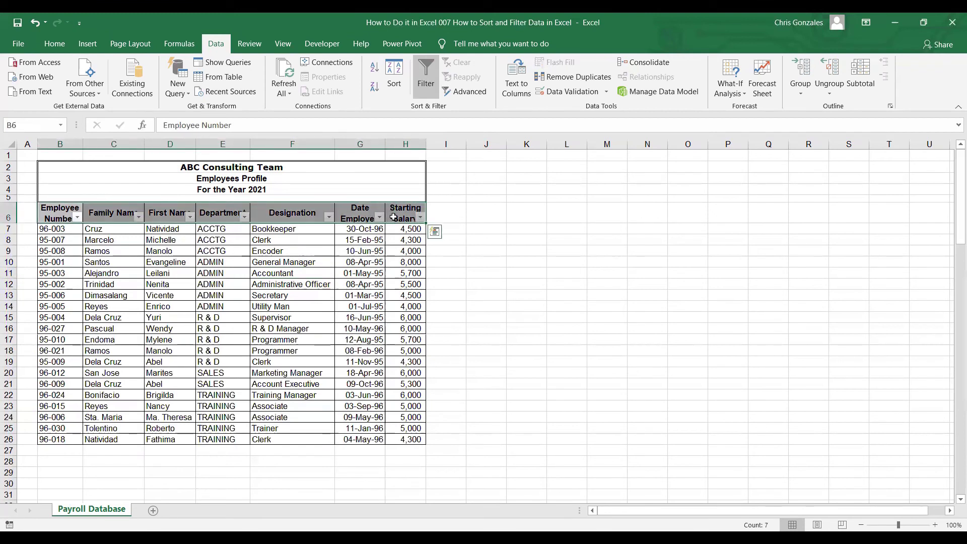
click(426, 86)
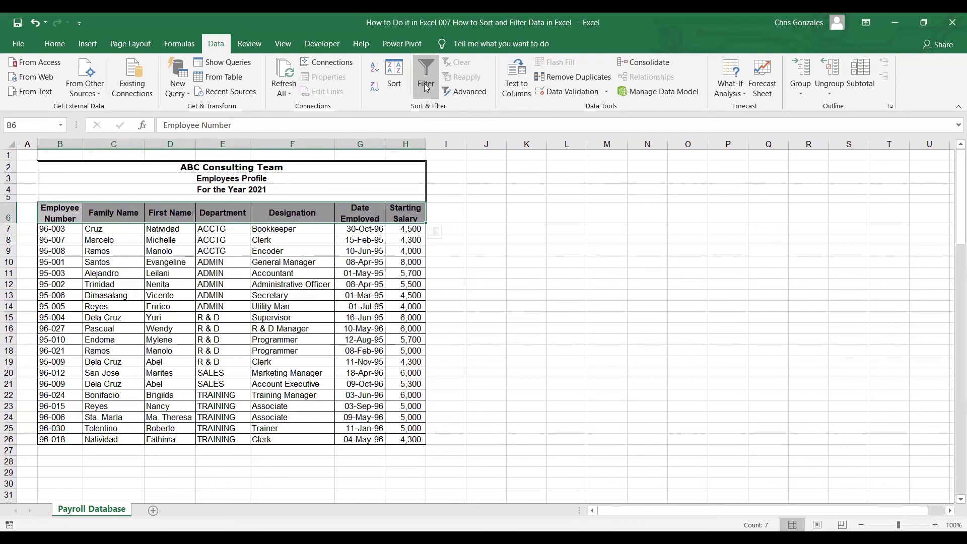
click(426, 86)
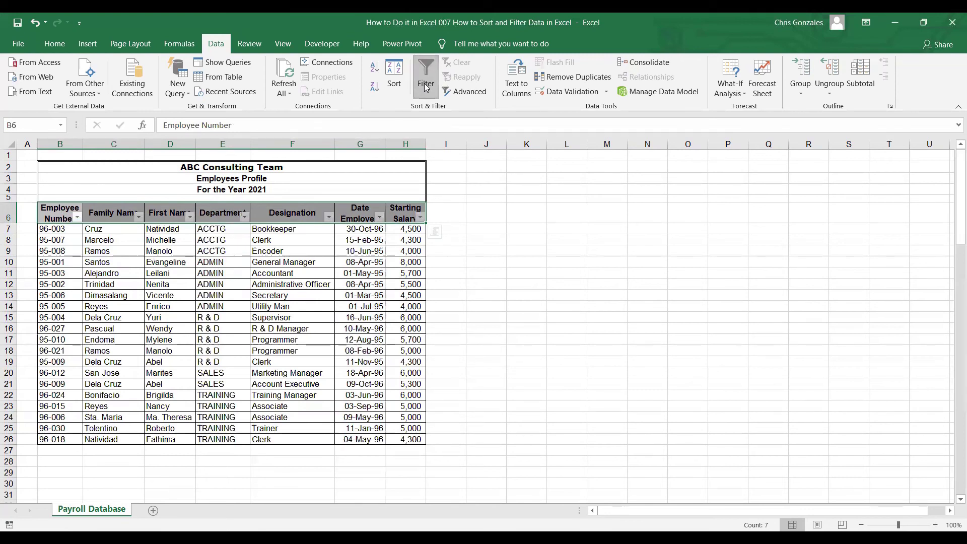